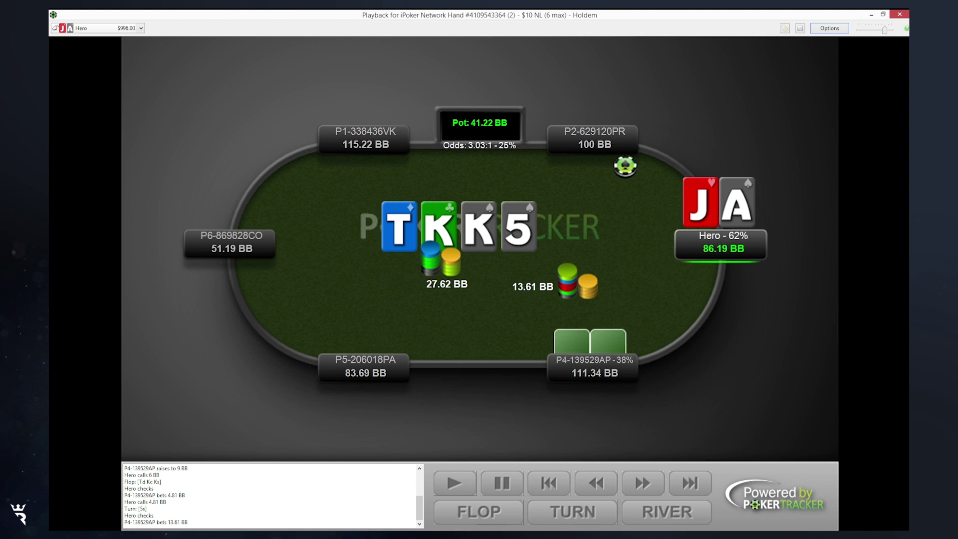
Slow the AJ hand's replay speed slightly and let it run to the river king.
drag(884, 30, 875, 30)
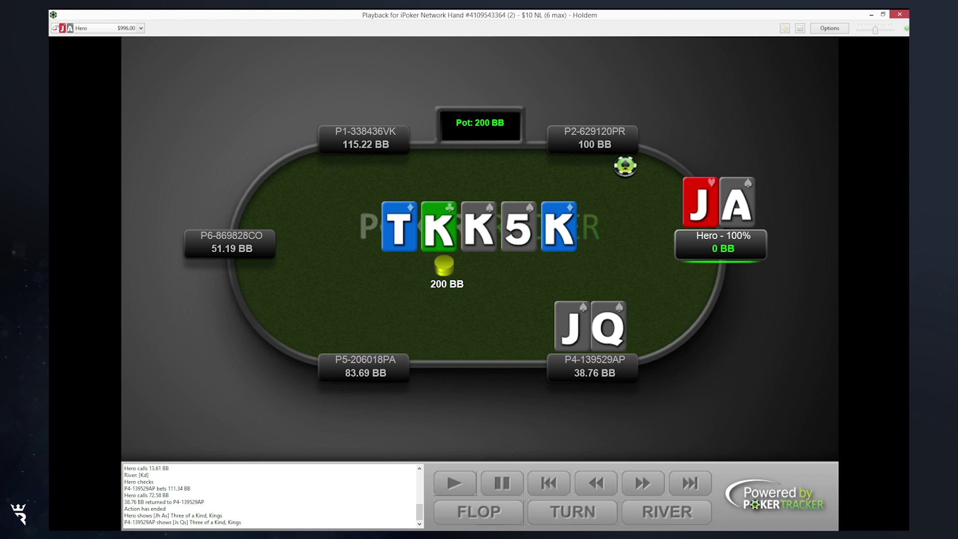
In PioViewer, follow OOP's flop check and IP's 480 bet to show OOP's raise 1760/call/fold strategy.
key(alt+Tab)
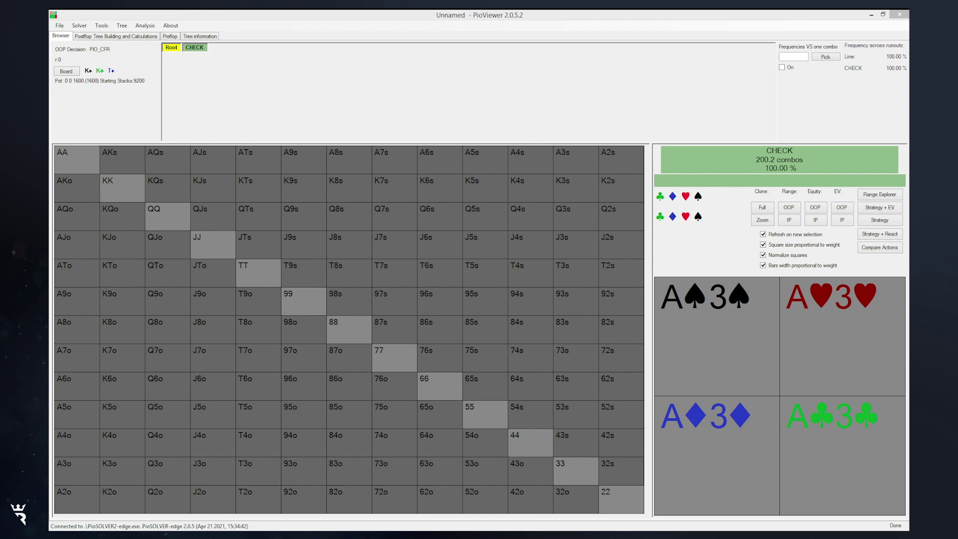
click(194, 47)
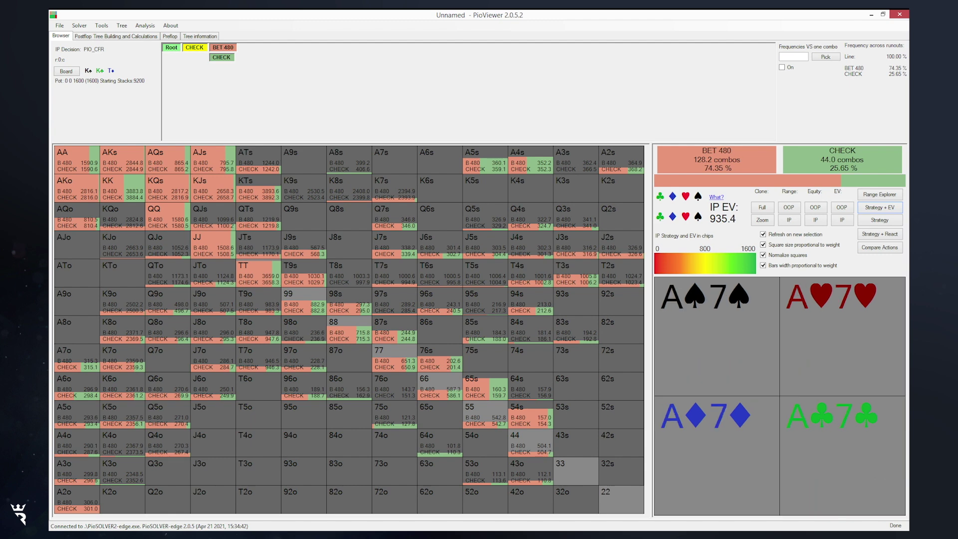
click(222, 47)
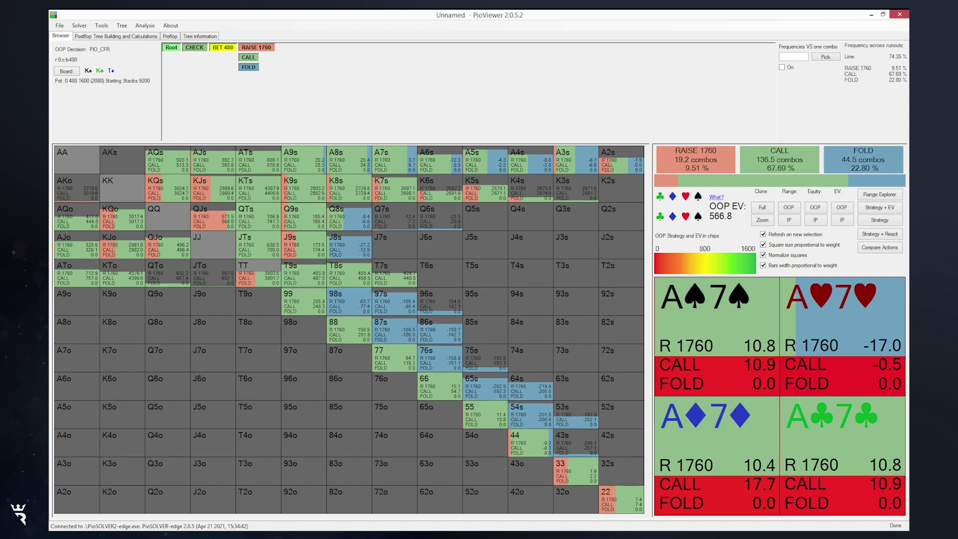
Alternate between IP's bet-480-or-check node and OOP's response, finishing on OOP's raise/call/fold breakdown.
click(194, 48)
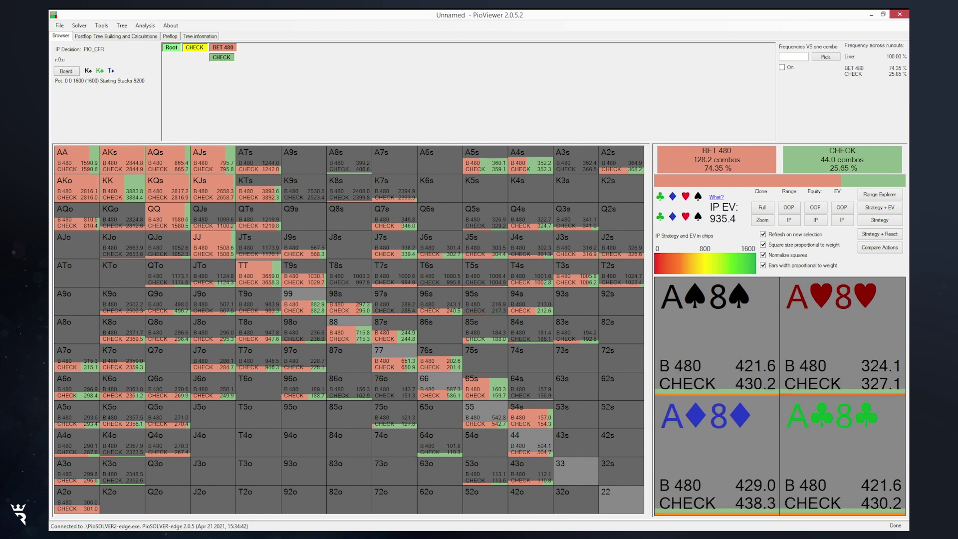
click(223, 47)
click(194, 47)
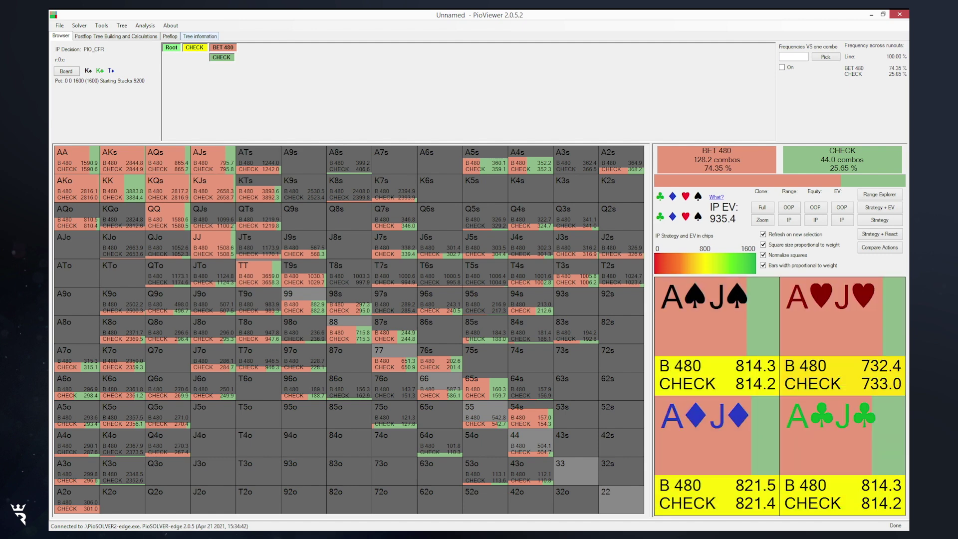
click(223, 48)
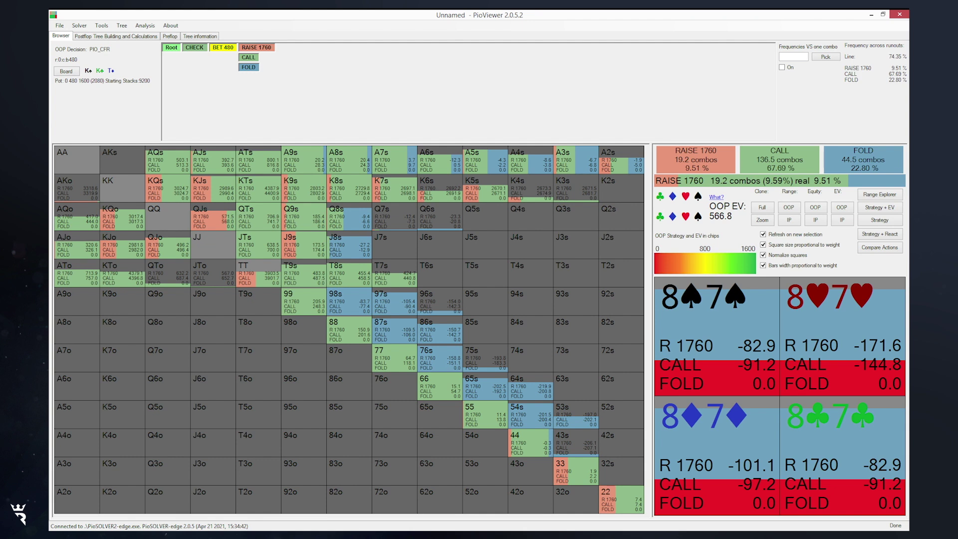
Follow OOP's call to the 2♥ turn and its check, showing IP's bet 1280 (56.89%) versus check.
click(248, 57)
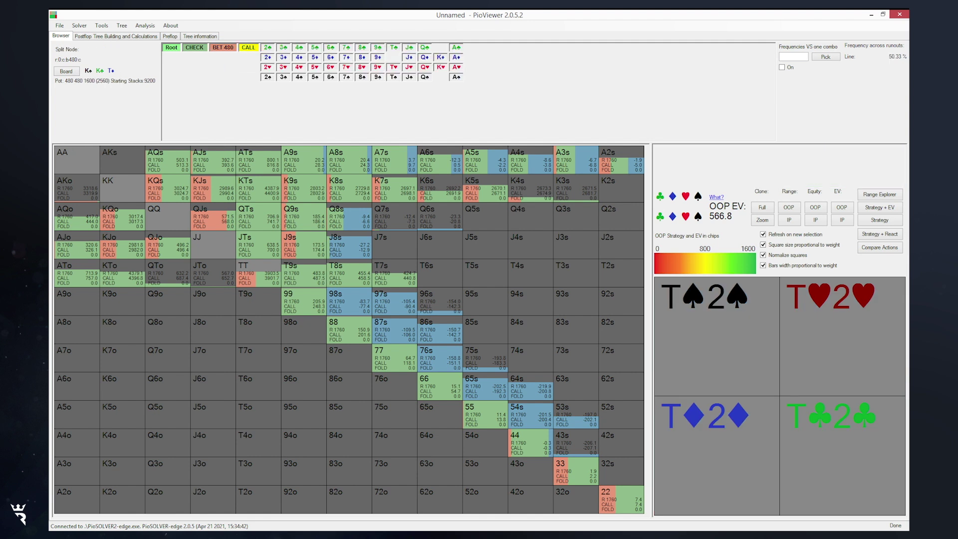
click(268, 67)
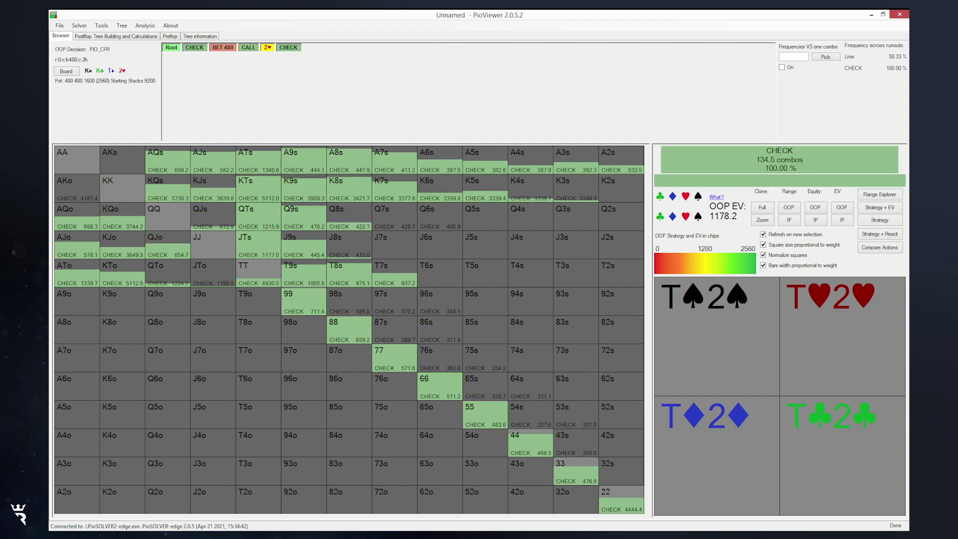
click(288, 46)
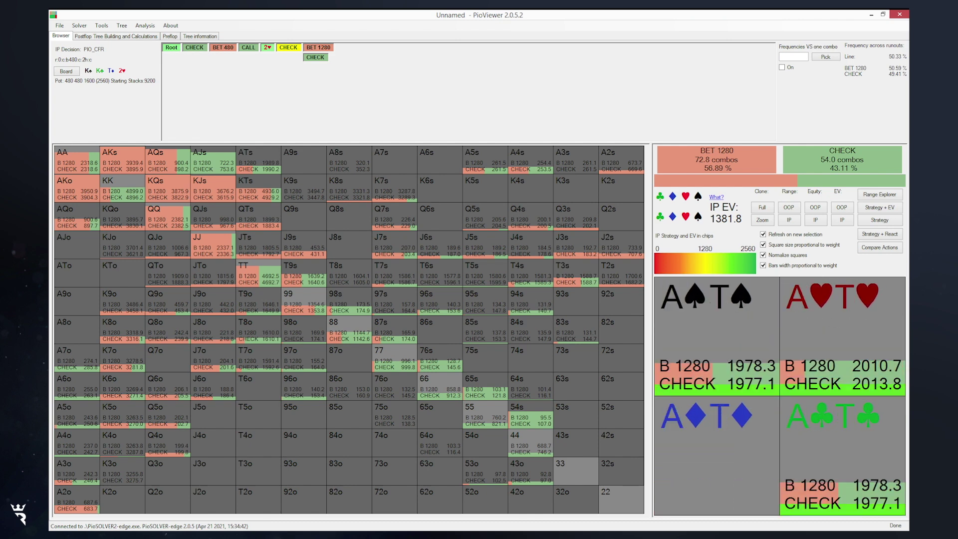
Follow IP's 1280 turn bet and OOP's 3840 check-raise, then IP's call, reaching the river cards.
click(319, 47)
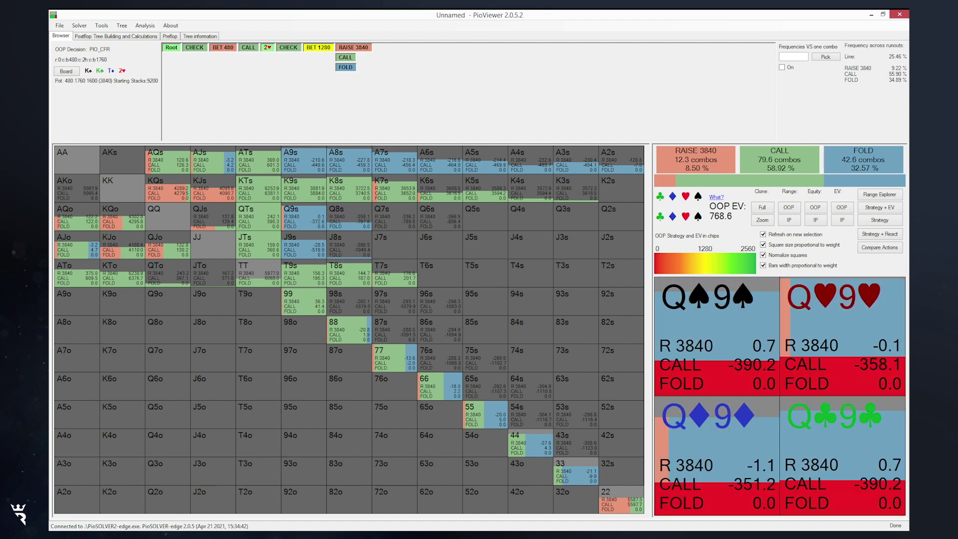
click(345, 57)
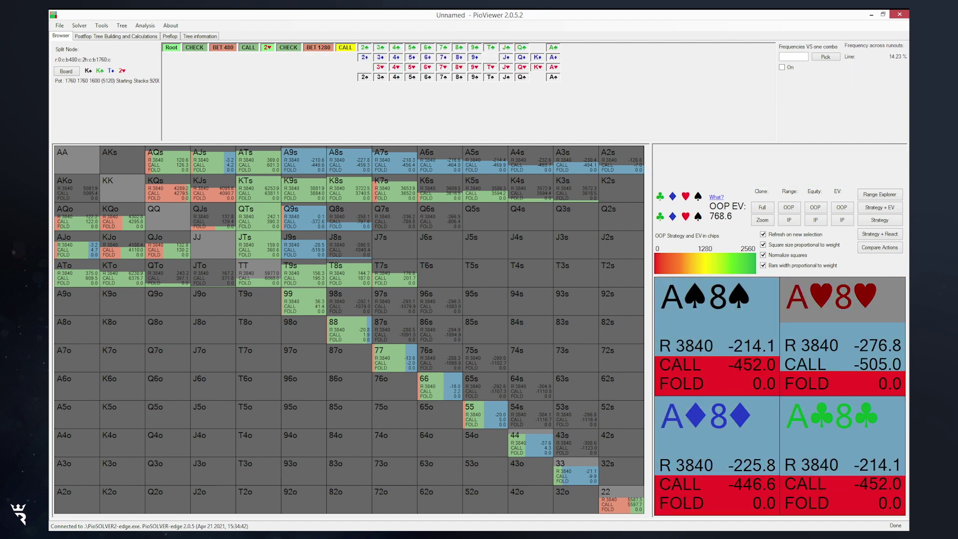
click(538, 56)
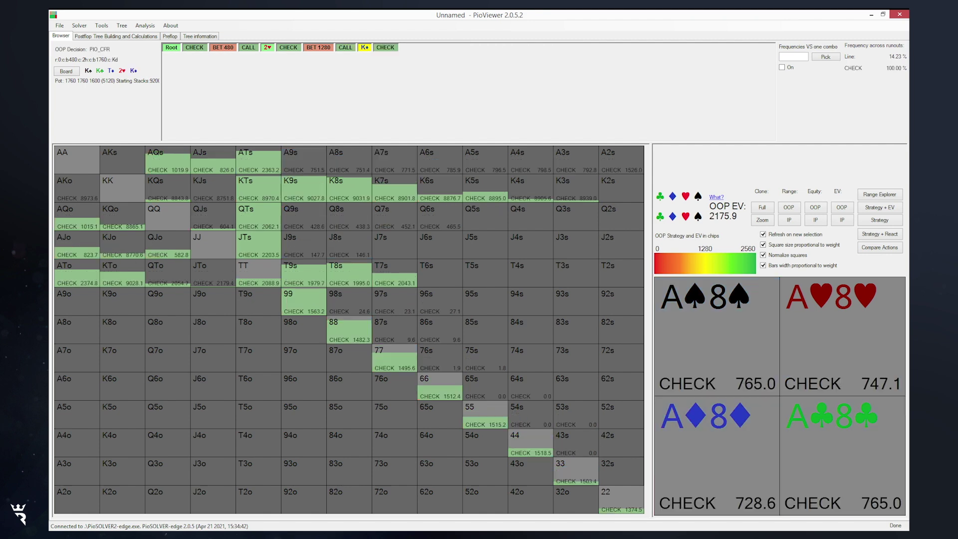
click(385, 47)
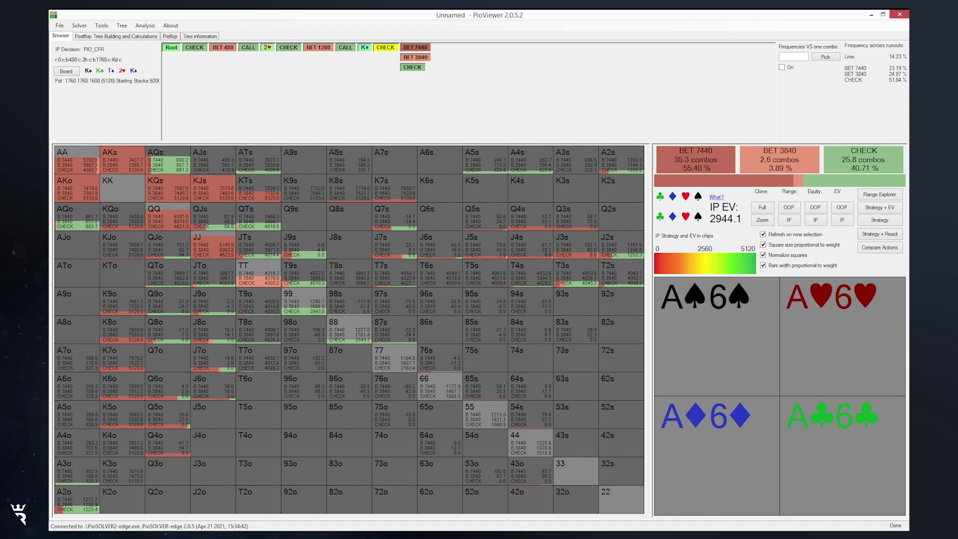
Compare IP's K♦ river strategy with OOP's call/fold versus 7440, then return to the turn cards.
click(415, 48)
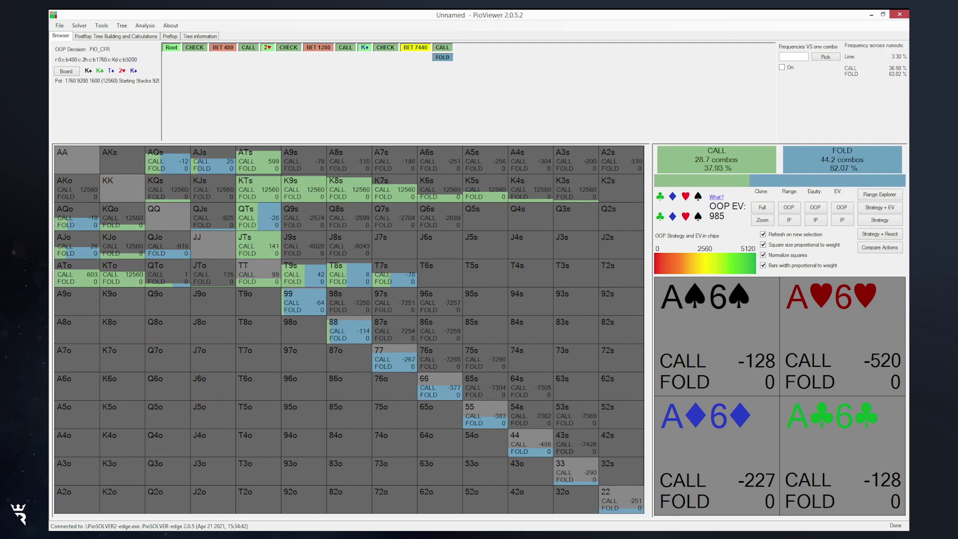
click(385, 47)
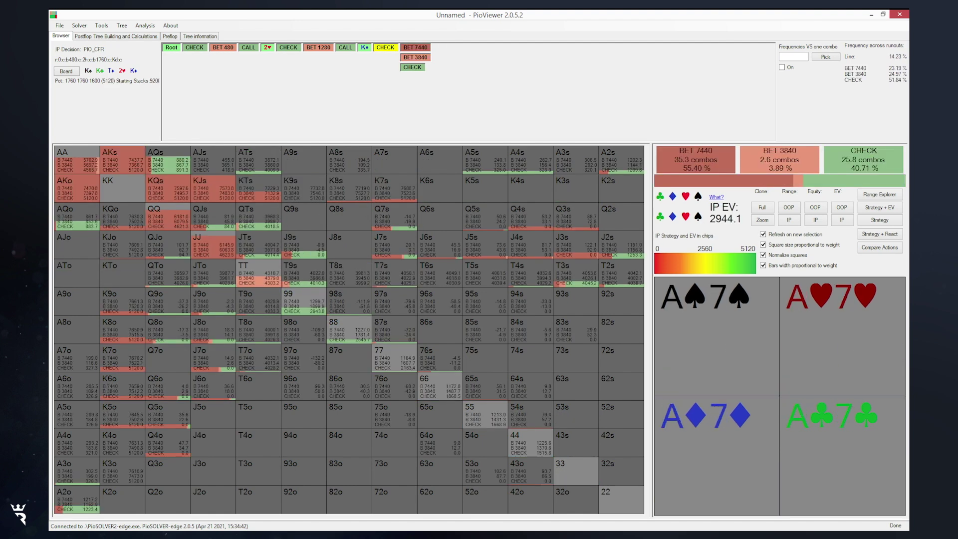
click(415, 47)
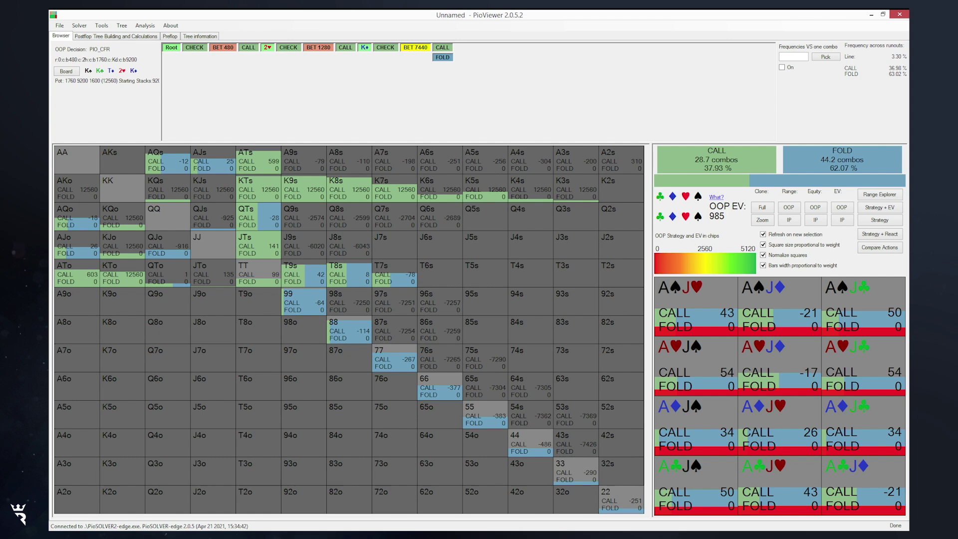
click(385, 47)
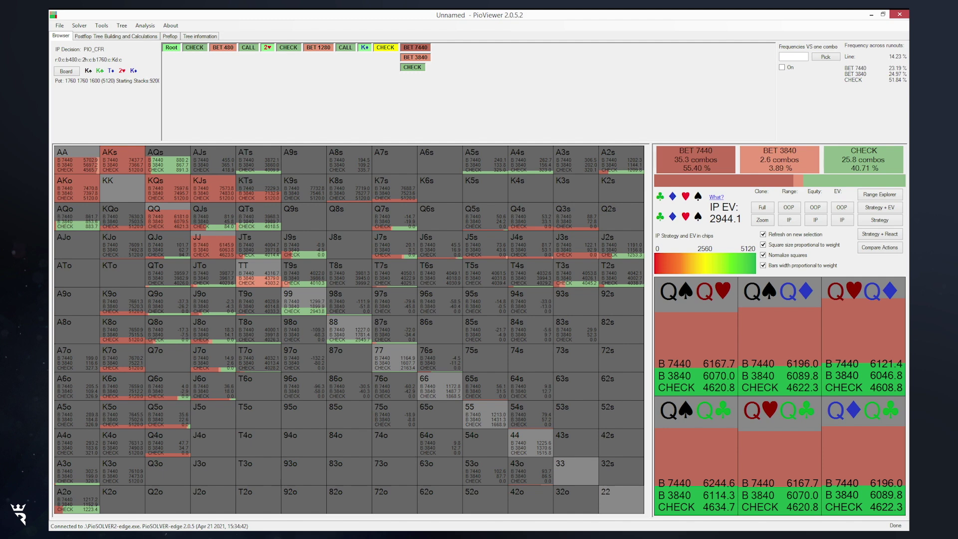
click(415, 48)
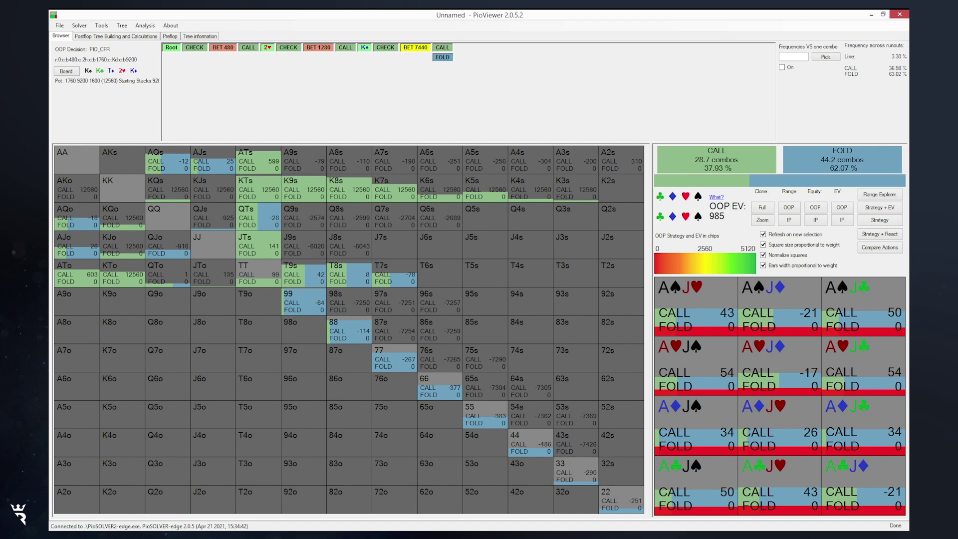
click(268, 47)
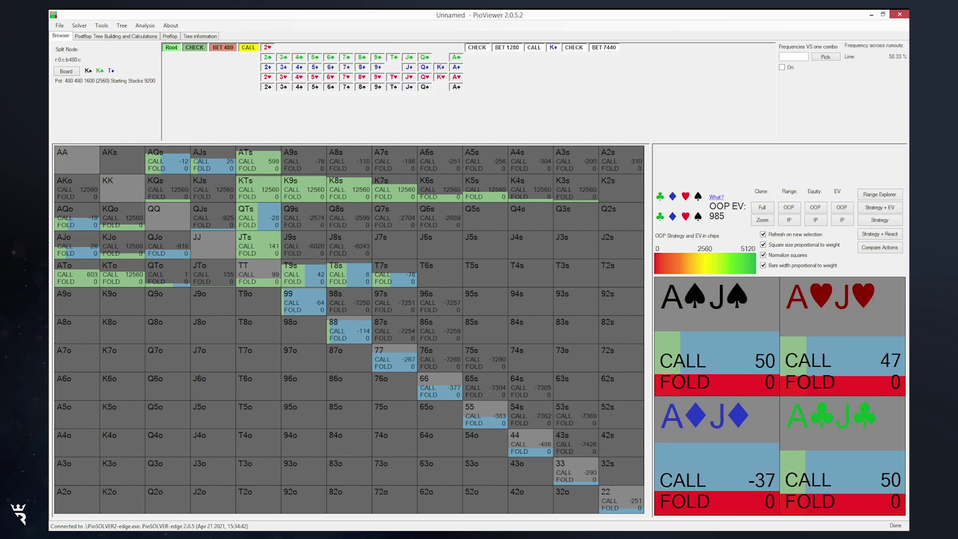
Build the 2♠ turn check, bet 1280, call line to the K♥ river and OOP facing 7440.
click(267, 87)
click(729, 159)
click(729, 159)
click(773, 159)
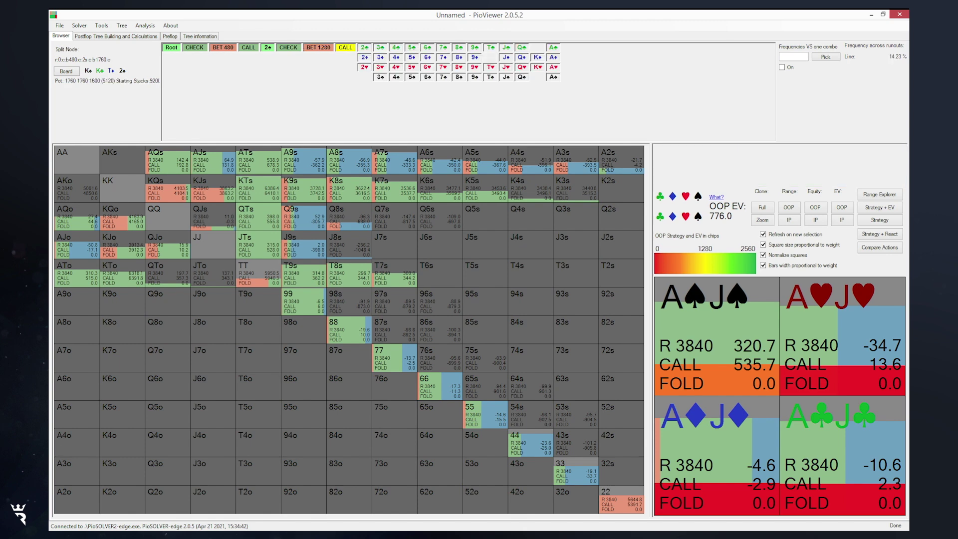
click(537, 67)
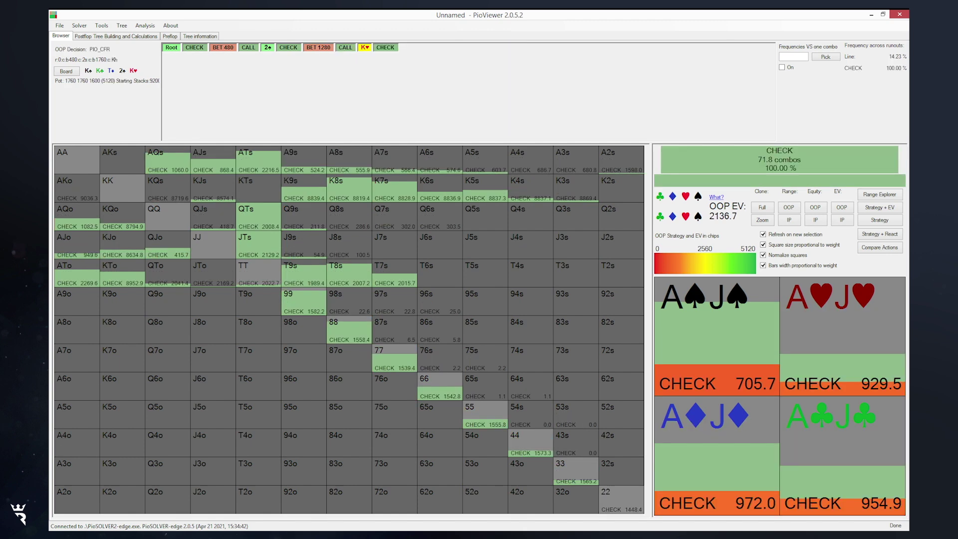
click(729, 159)
click(729, 158)
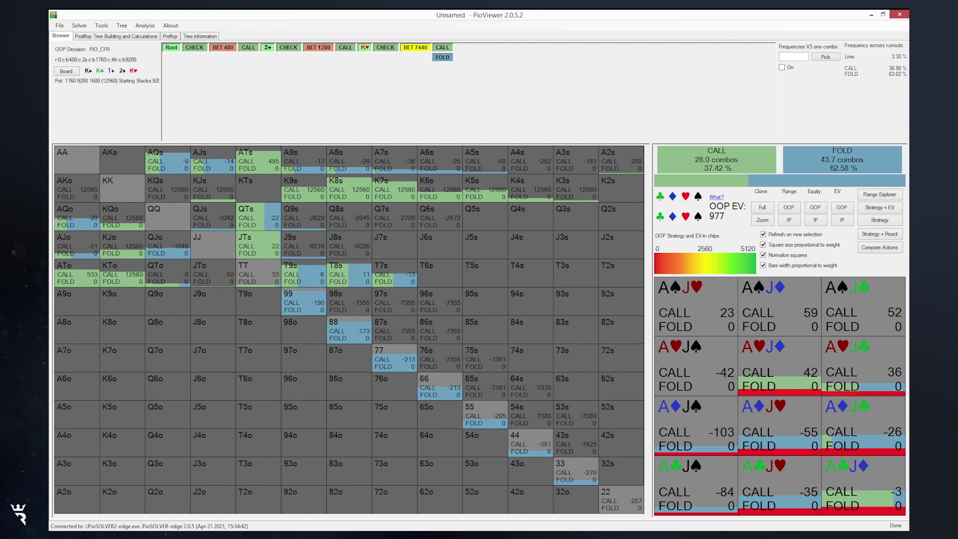
Step back to OOP's turn options facing IP's 1280 bet.
mouse_move(168, 159)
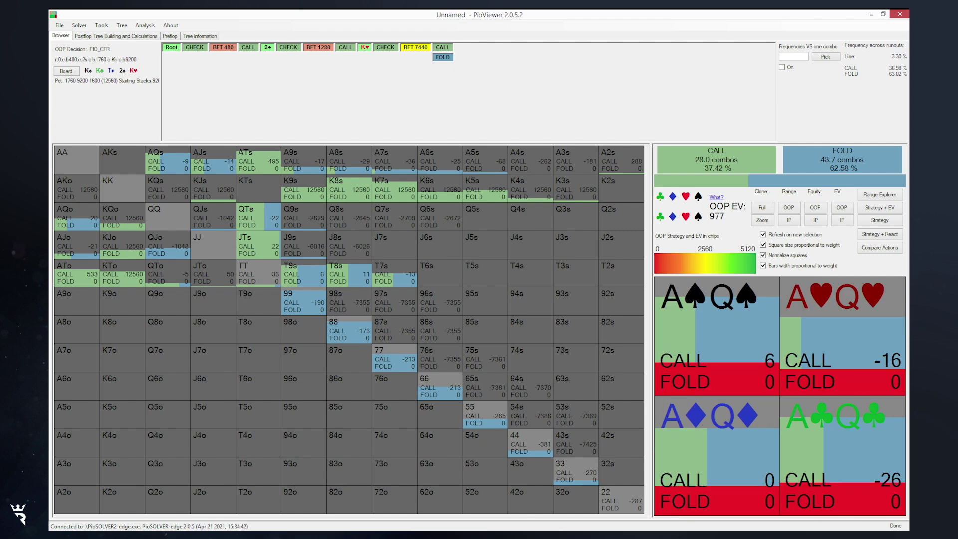
click(318, 48)
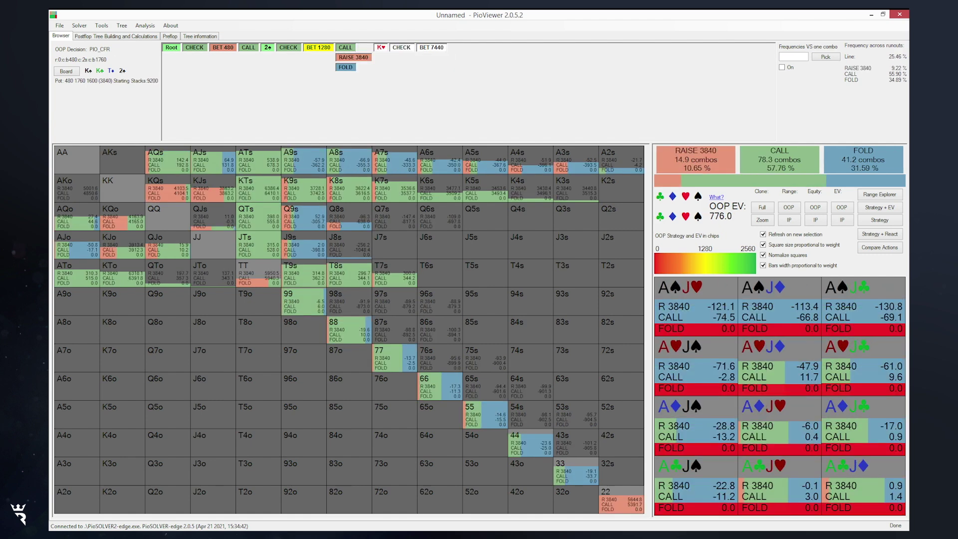
mouse_move(304, 159)
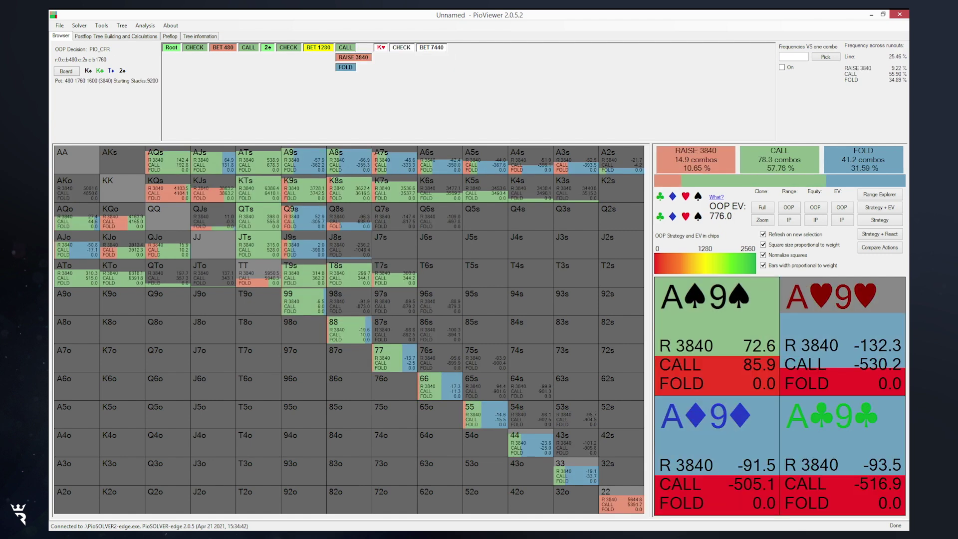
Jump to IP's K♥ river decision after OOP's check, then compare with OOP's call/fold versus 7440.
click(401, 47)
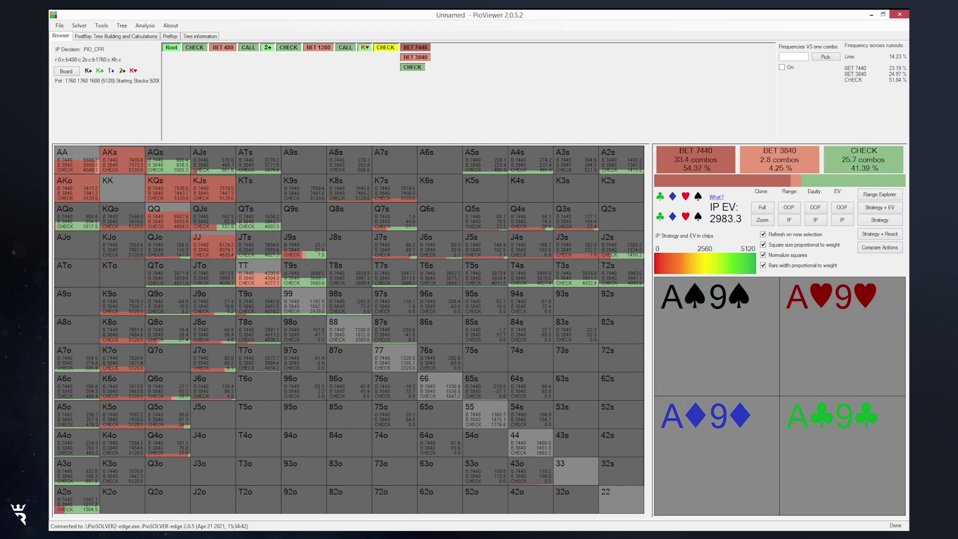
mouse_move(212, 159)
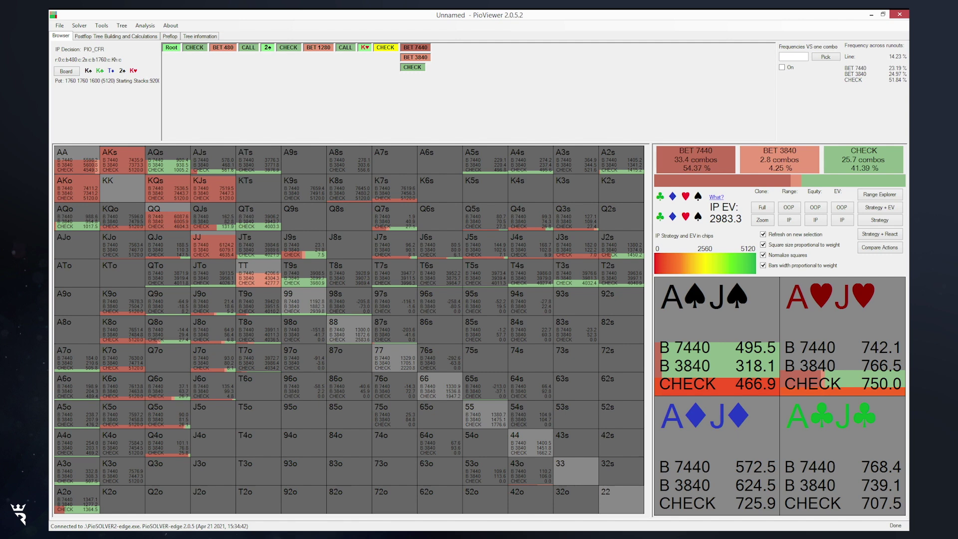
click(415, 47)
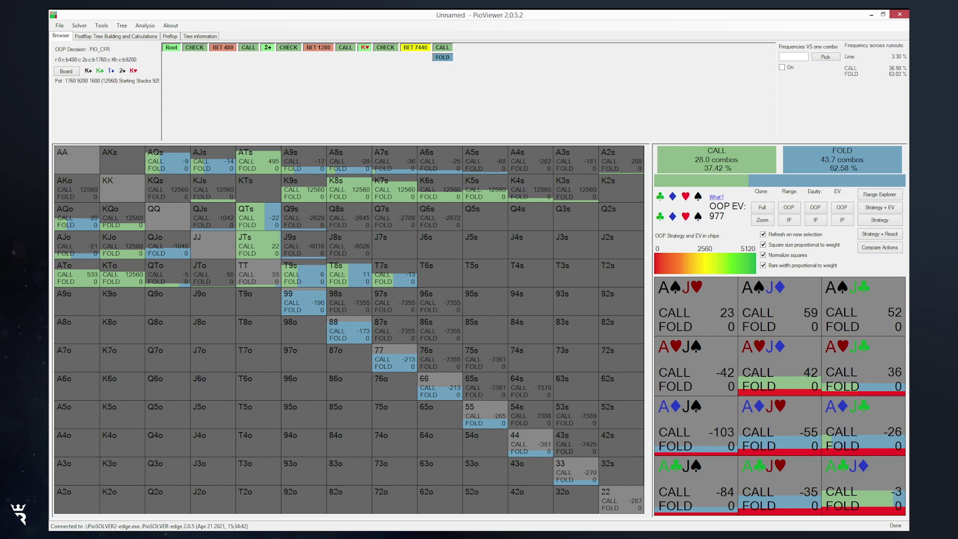
click(385, 47)
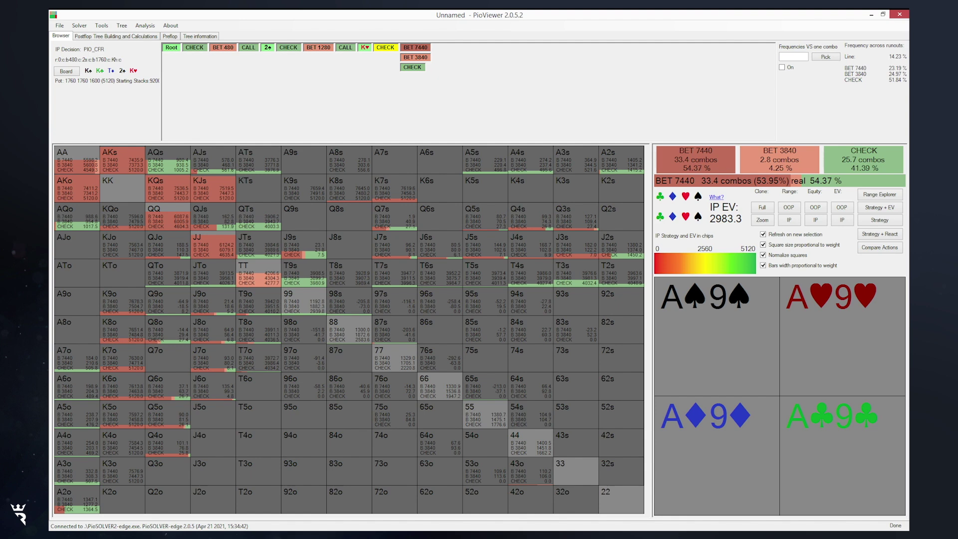
click(415, 47)
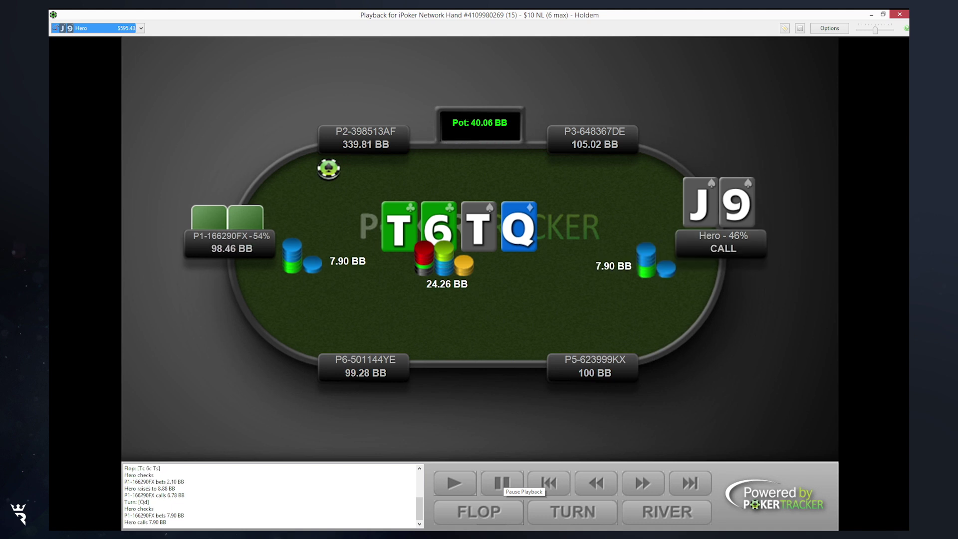
Pause the J9s hand replay in PokerTracker.
click(502, 483)
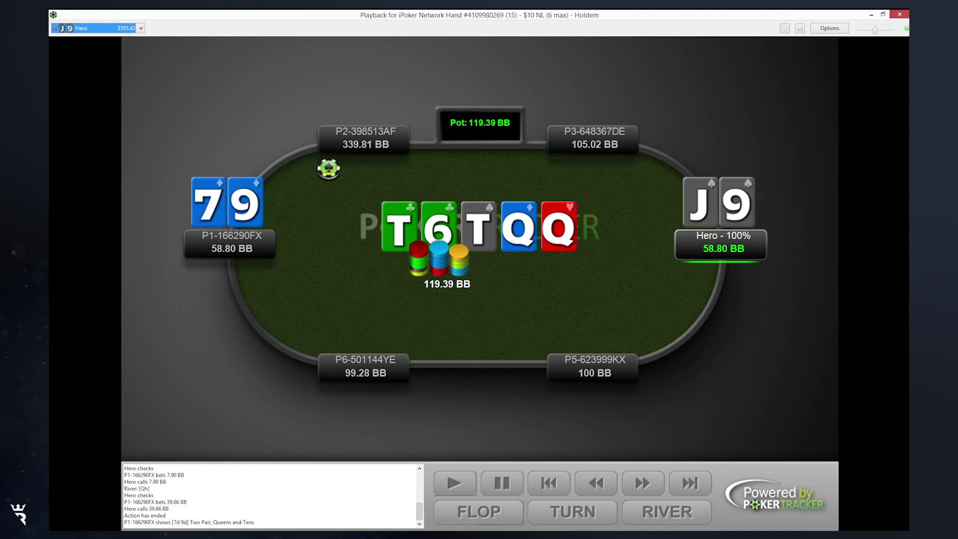
Switch from the PokerTracker replayer back to PioViewer.
key(alt+Tab)
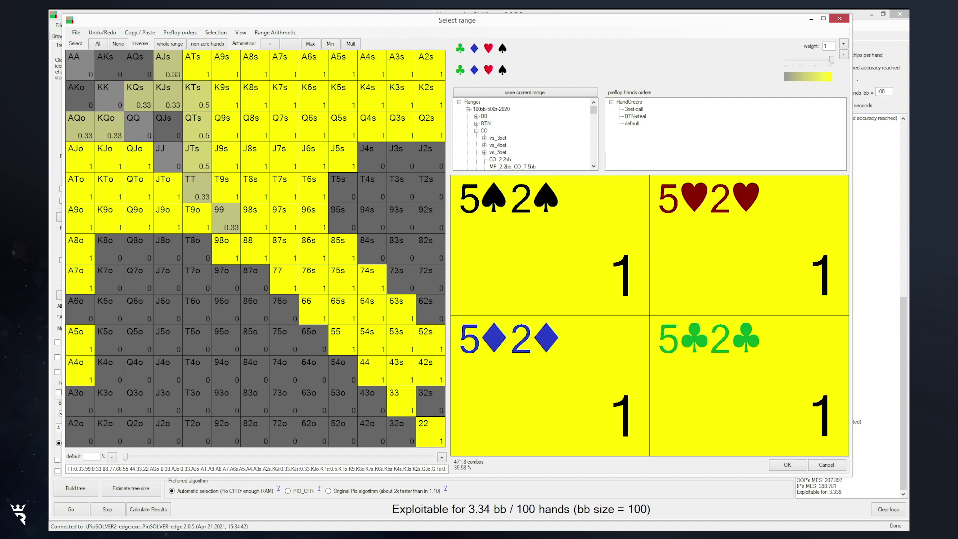
Confirm the 390-combo (29.41%) J9s starting range and leave the range editor.
scroll(830, 60, down, 1)
key(Escape)
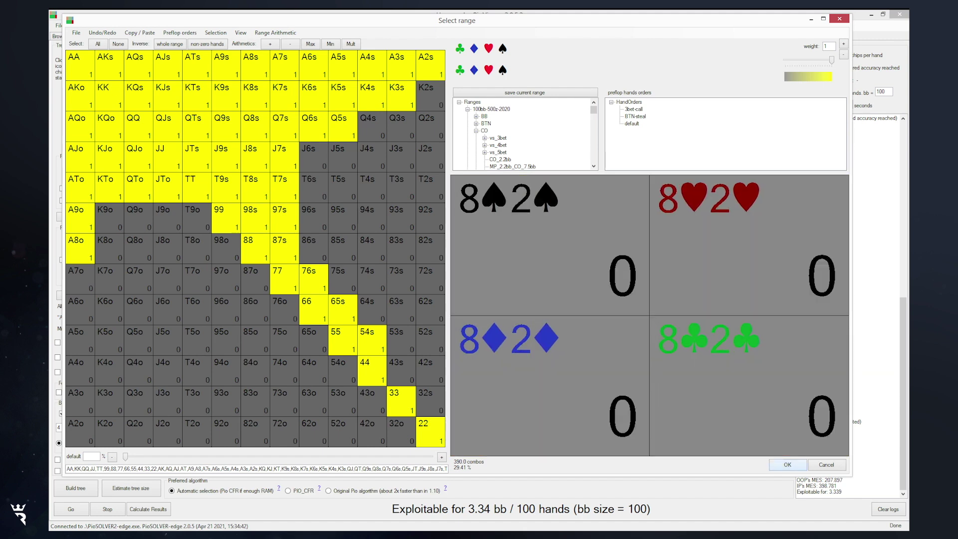
click(787, 464)
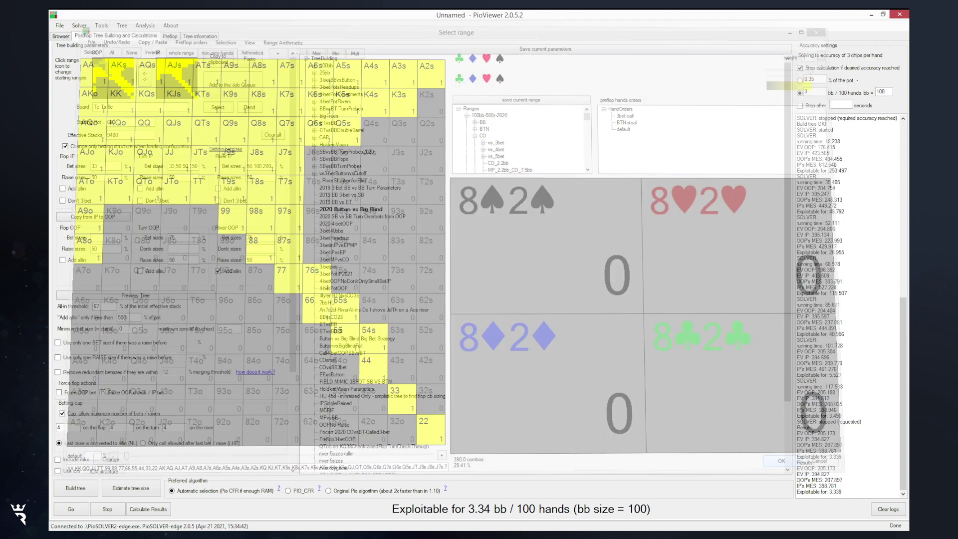
Show IP's T6T flop strategy after the check (bet 198 77.25%), then OOP's reply.
key(ctrl+shift+Tab)
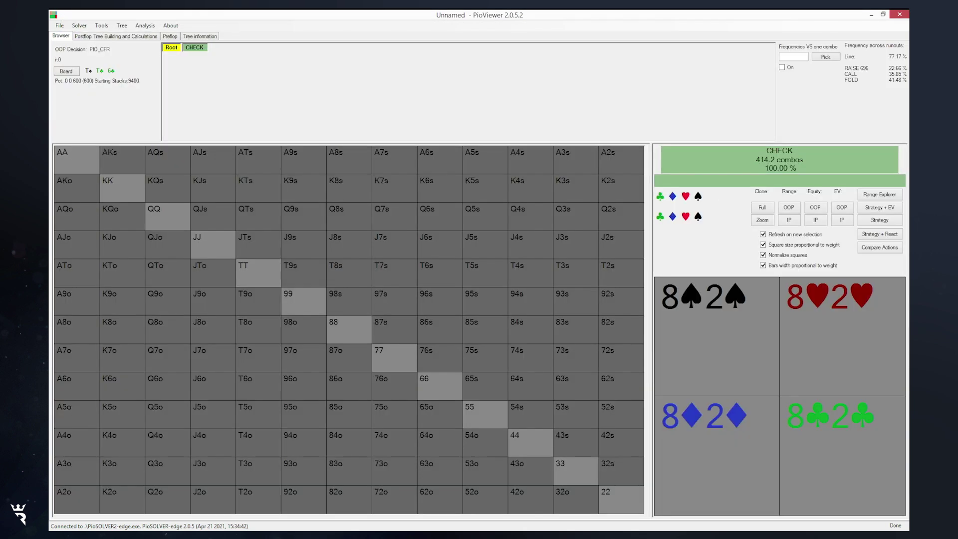
click(194, 48)
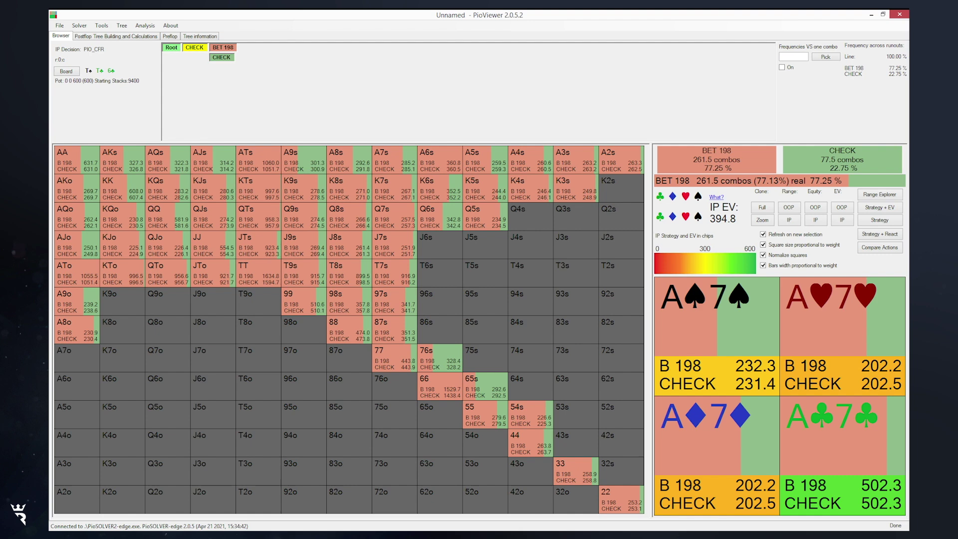
click(223, 48)
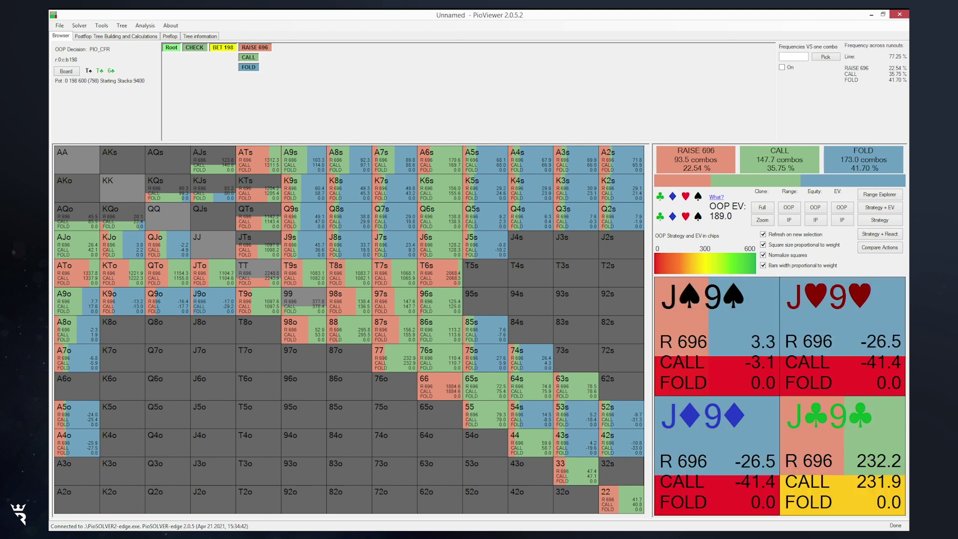
Show IP facing the 696 check-raise (raise 1692, call 48.34%, fold 39.91%), then take the call line.
click(254, 48)
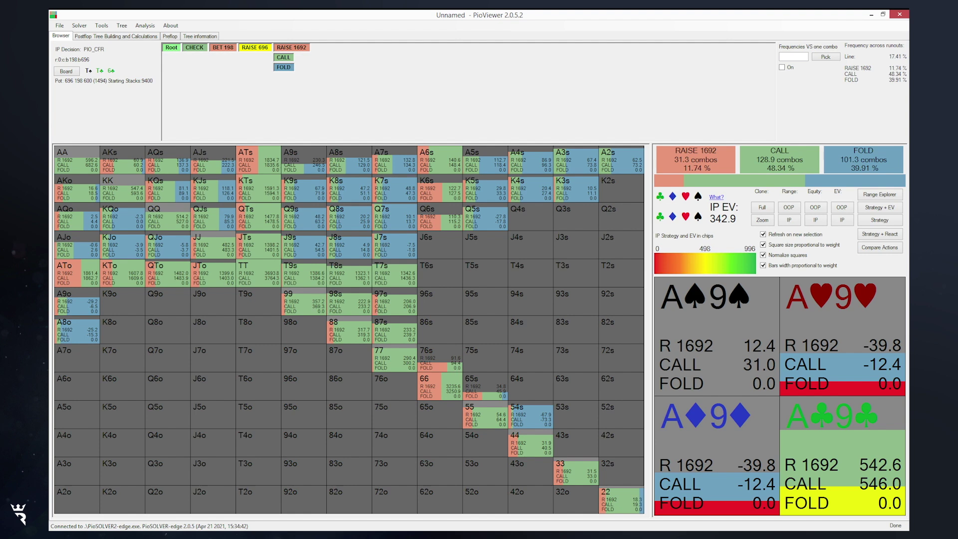
key(BackSpace)
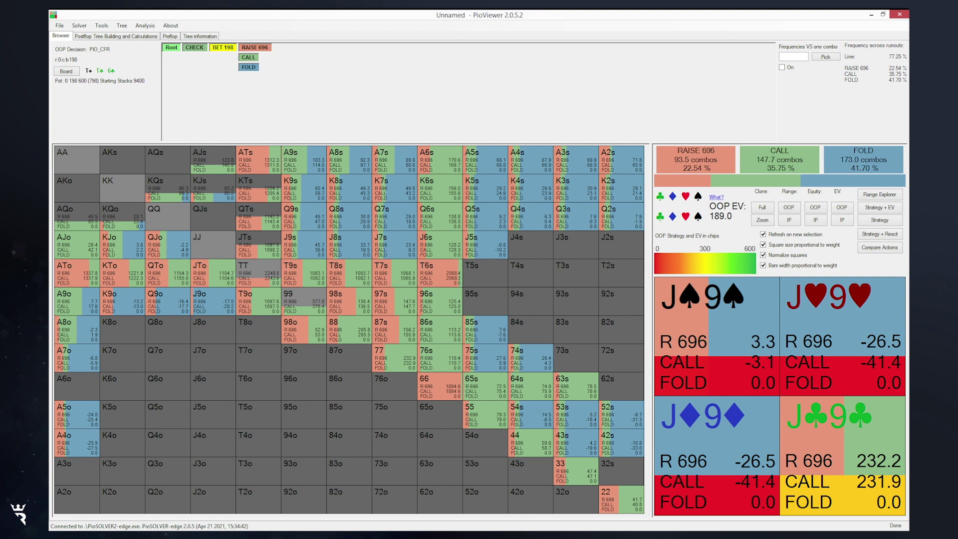
click(254, 47)
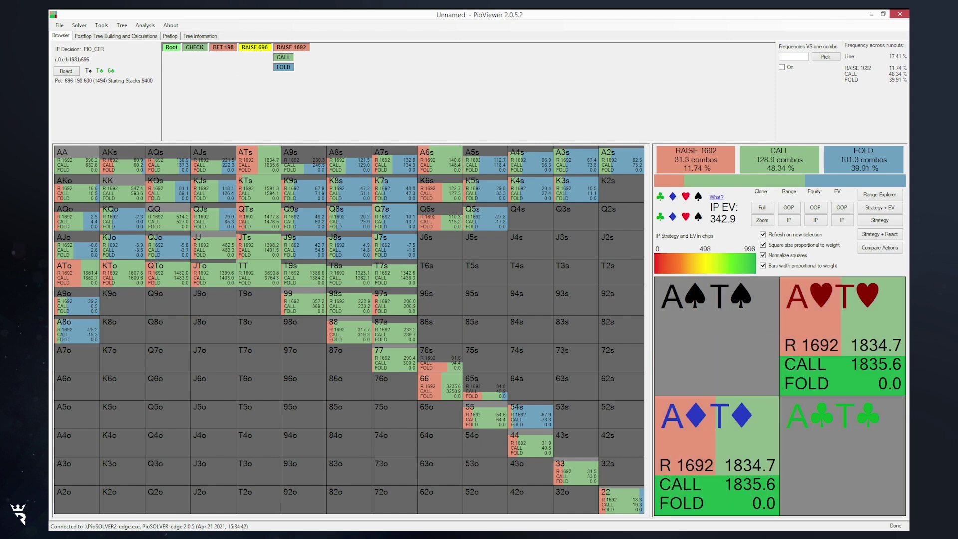
click(283, 57)
Deal the Q♥ turn and compare the QJo combos' 1494 bet versus check values.
click(459, 66)
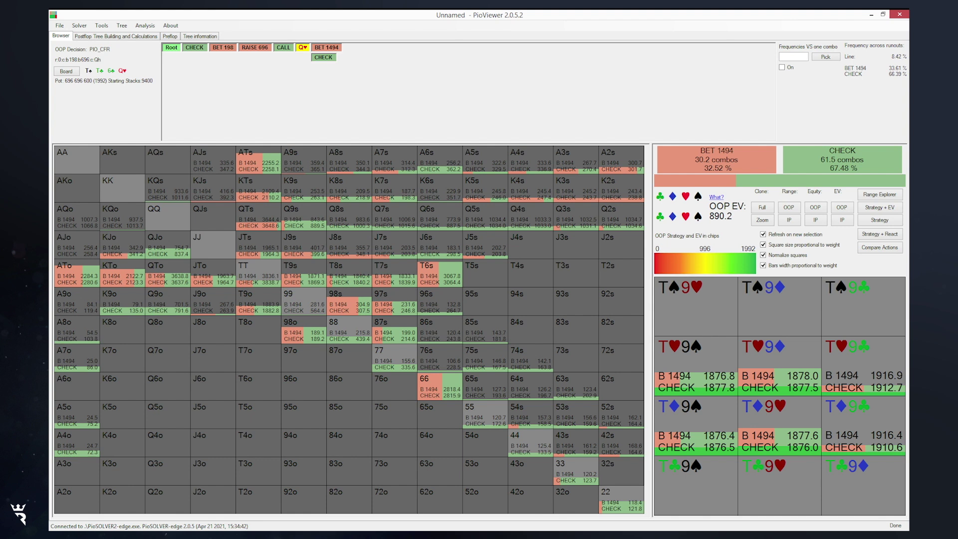
click(167, 244)
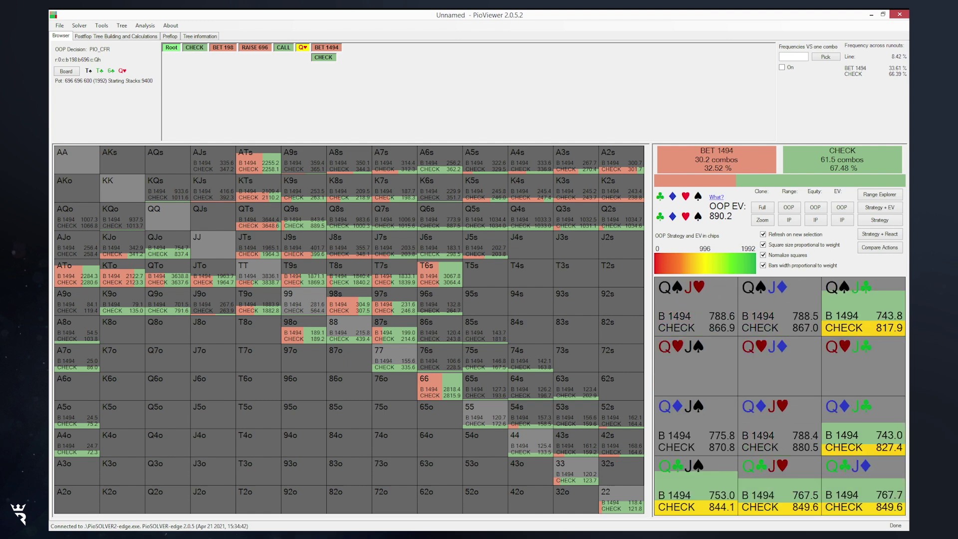
Inspect the KJs combos, then show IP's Q♥ turn strategy after OOP checks (bet 657 41.60%, check 47.76%).
click(213, 188)
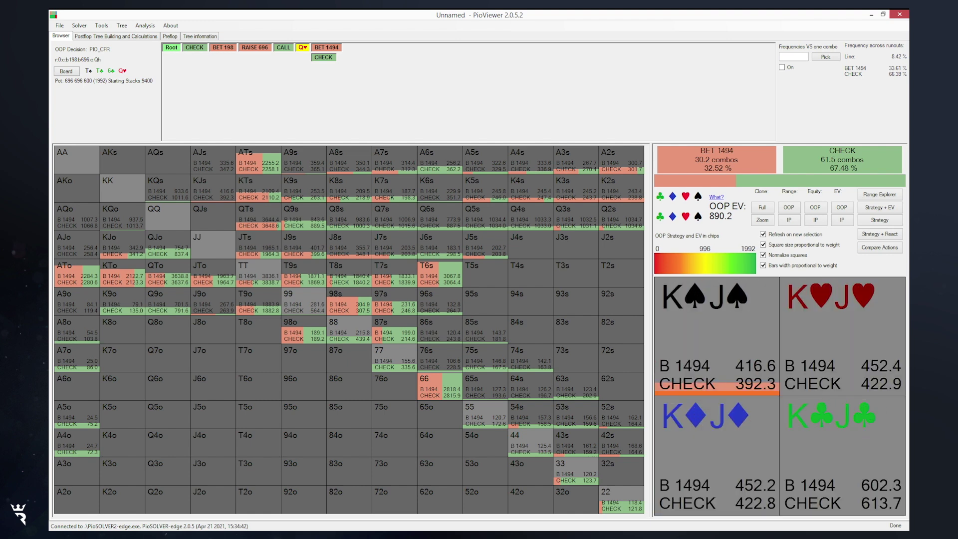
click(323, 56)
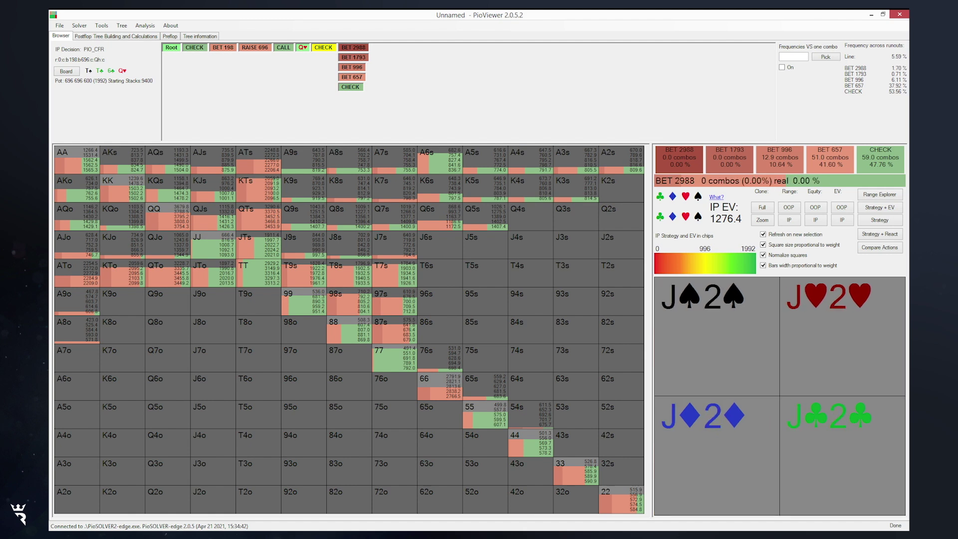
Show OOP facing the 657 turn bet: raise 2310 14.67%, call 41.50%, fold 43.84%.
click(353, 77)
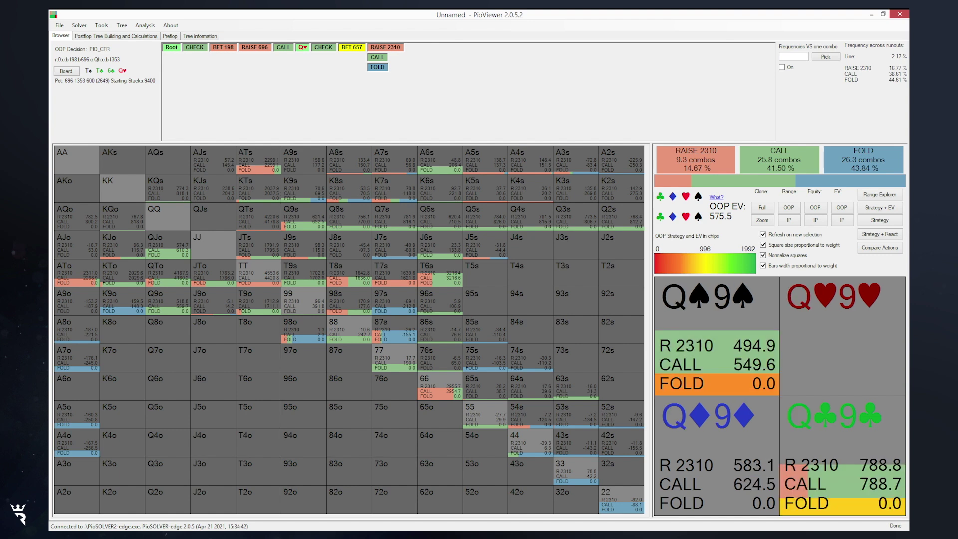
Follow OOP's call to the Q♦ river and show IP's options after the check (check 85.48%, bet 1653 14.11%).
click(377, 57)
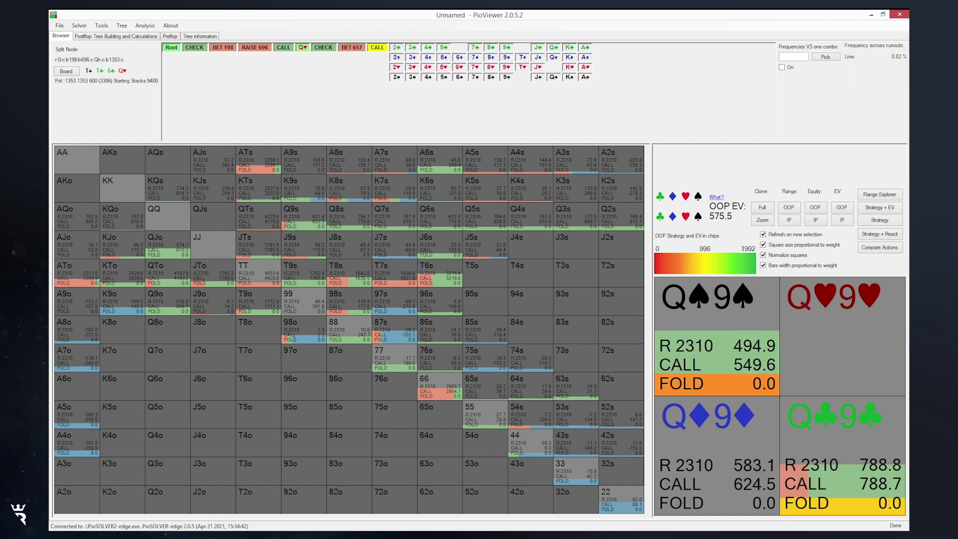
click(553, 57)
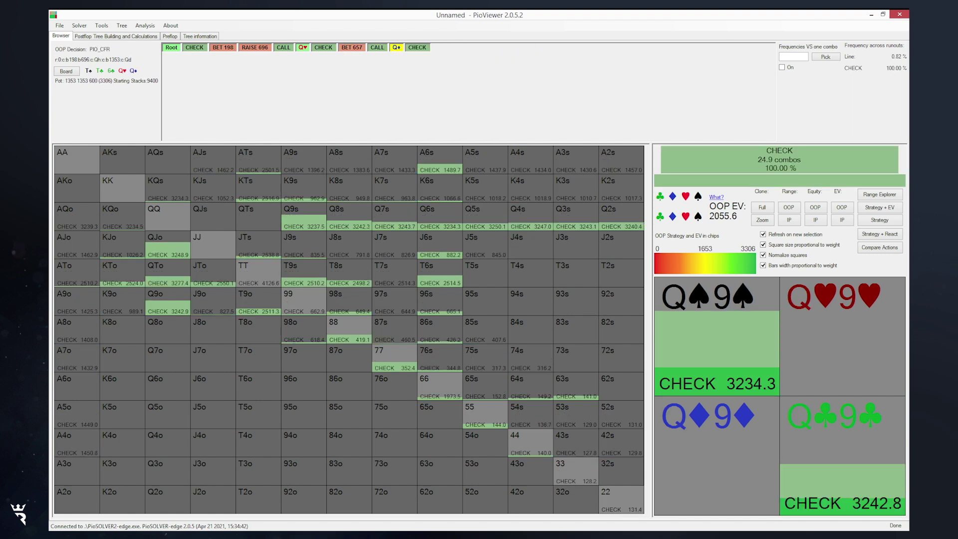
click(417, 48)
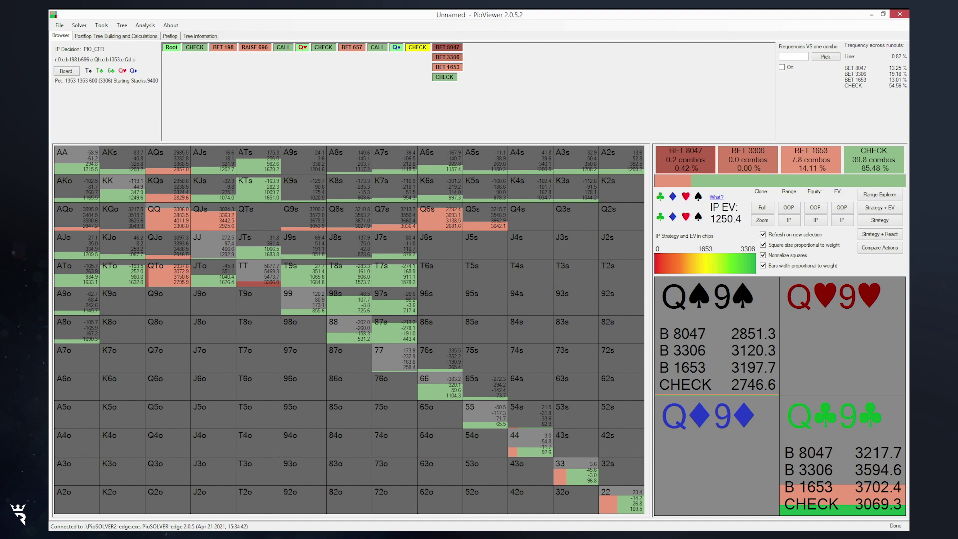
click(352, 47)
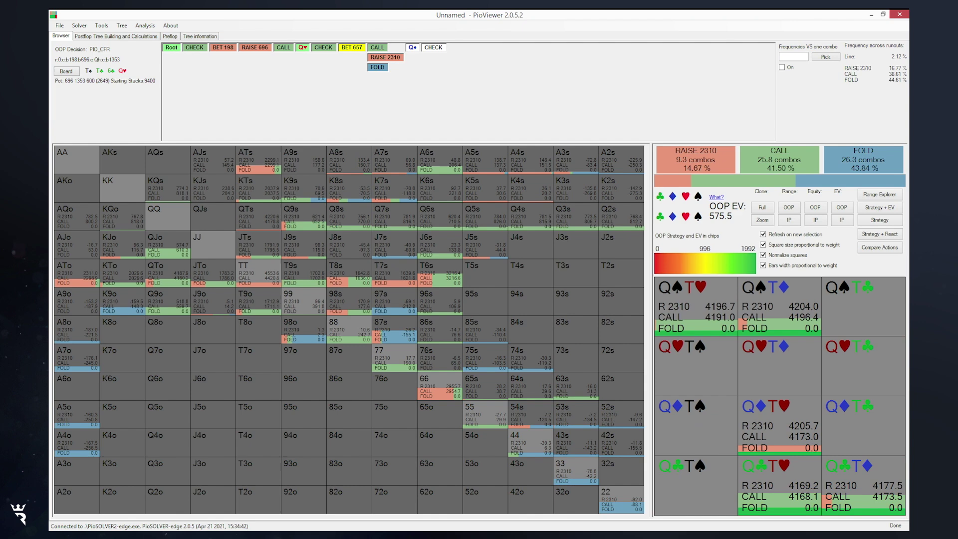
click(433, 47)
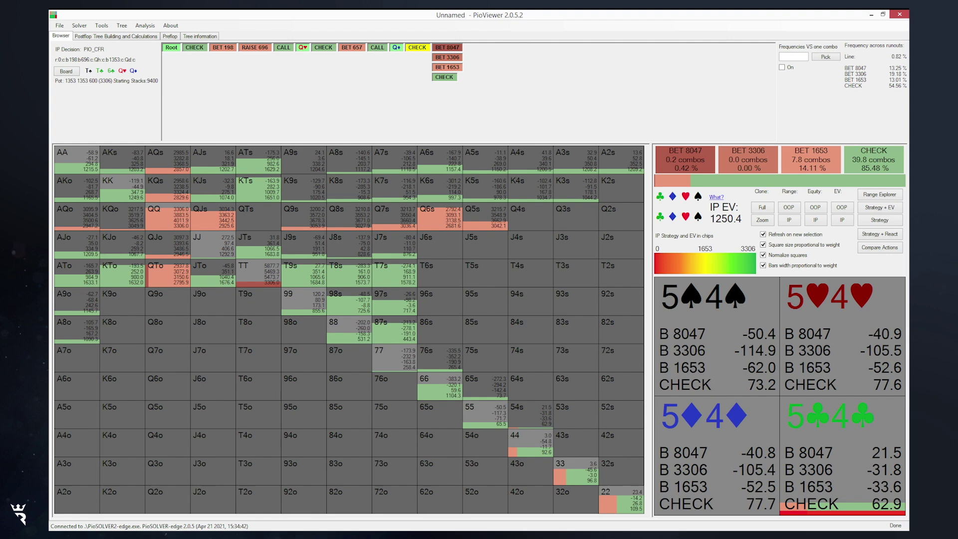
key(Left)
key(Left)
key(Left)
key(Left)
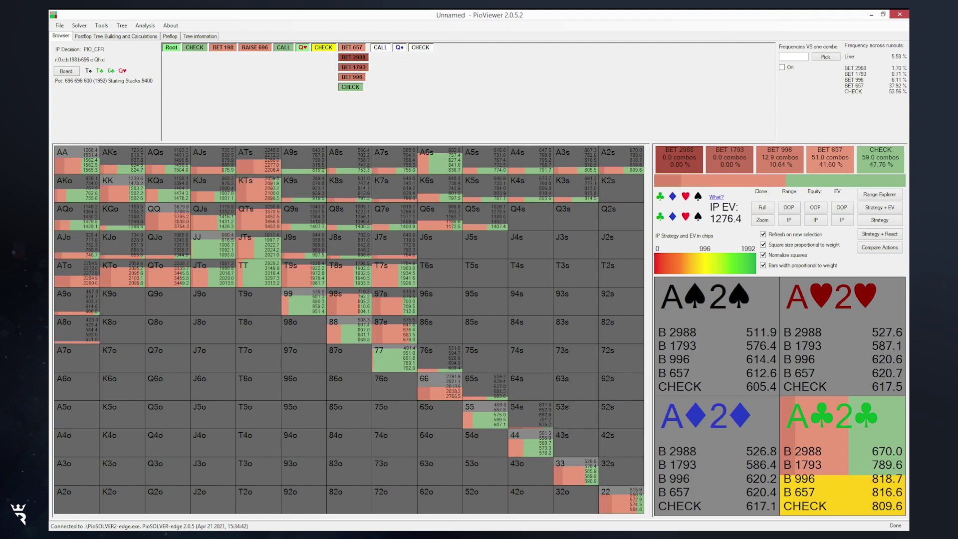
key(Right)
key(Right)
key(Right)
key(Right)
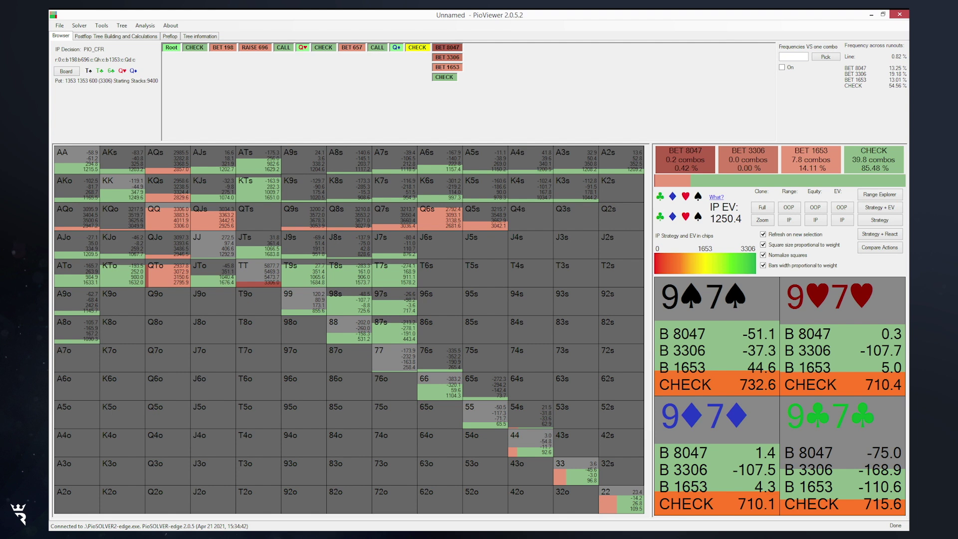
Review OOP's strategy versus the 198 flop bet, then revisit OOP facing the 657 turn bet.
click(223, 48)
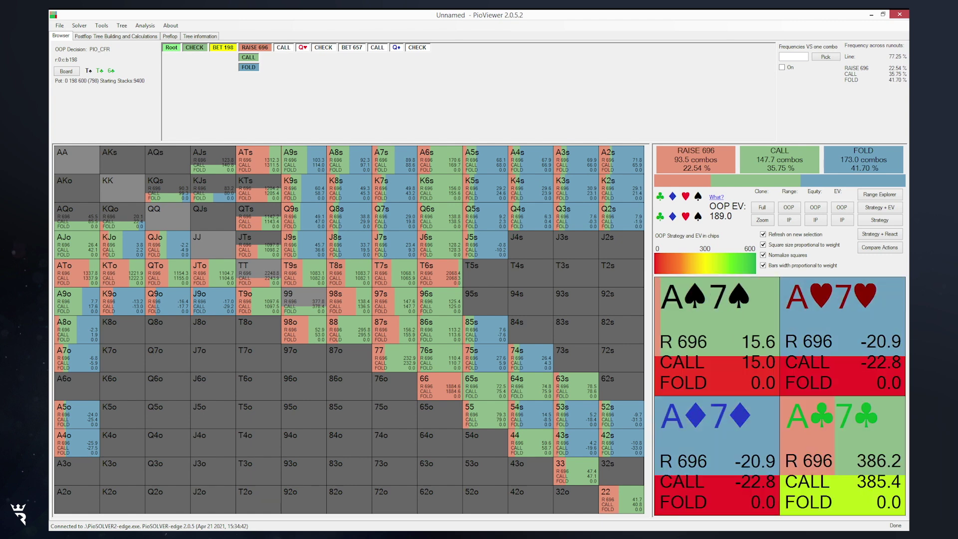
click(323, 47)
click(378, 48)
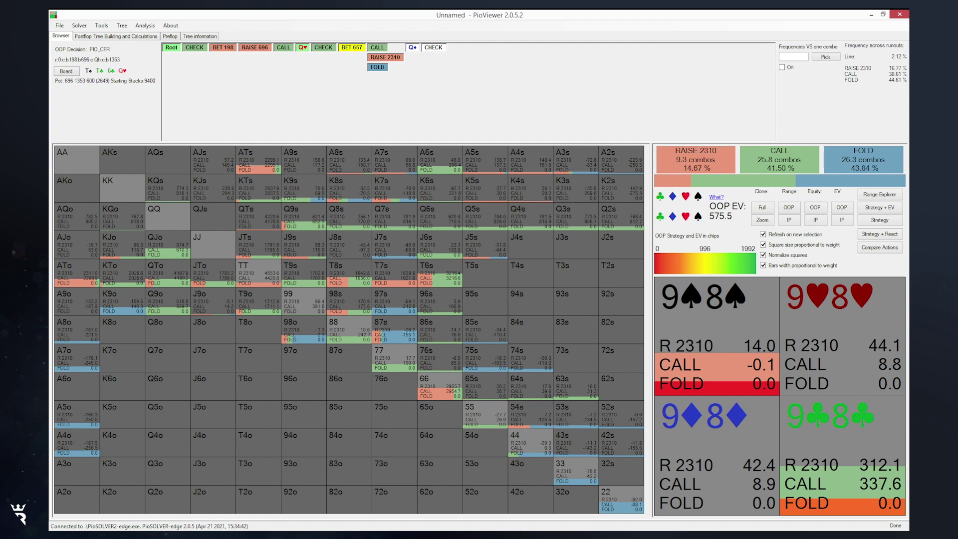
Show IP's Q♦ river options, then OOP's reply to the 3306 bet (raise 8047, call 32.98%, fold 55.98%).
click(433, 48)
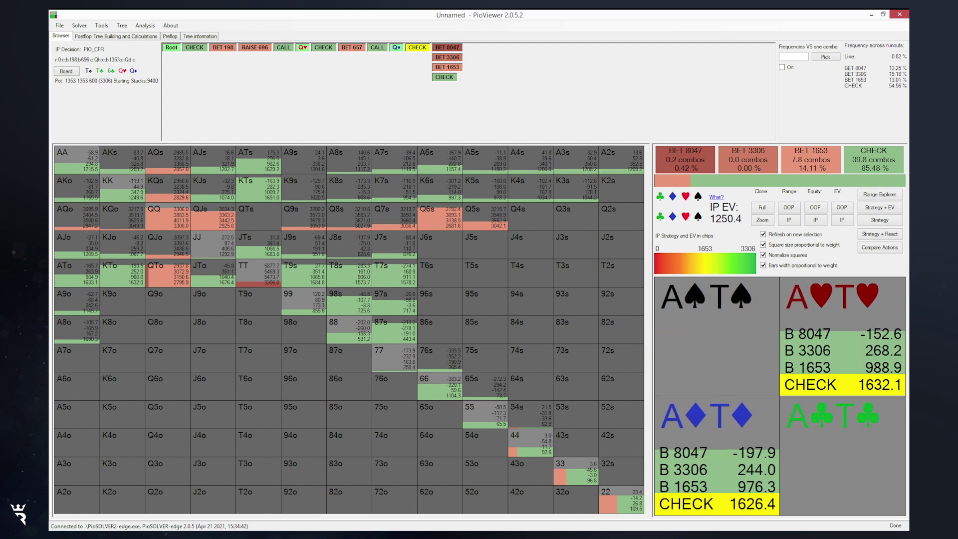
click(447, 58)
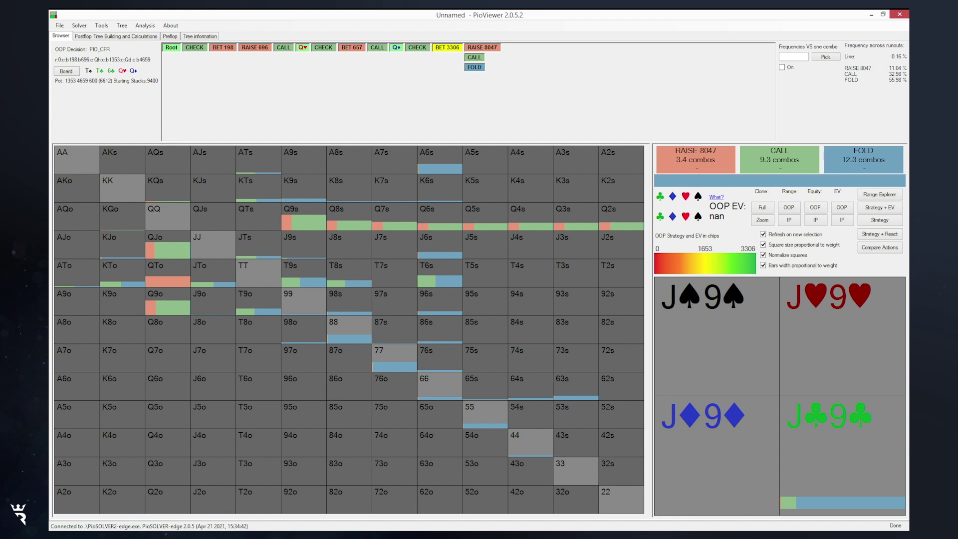
click(417, 47)
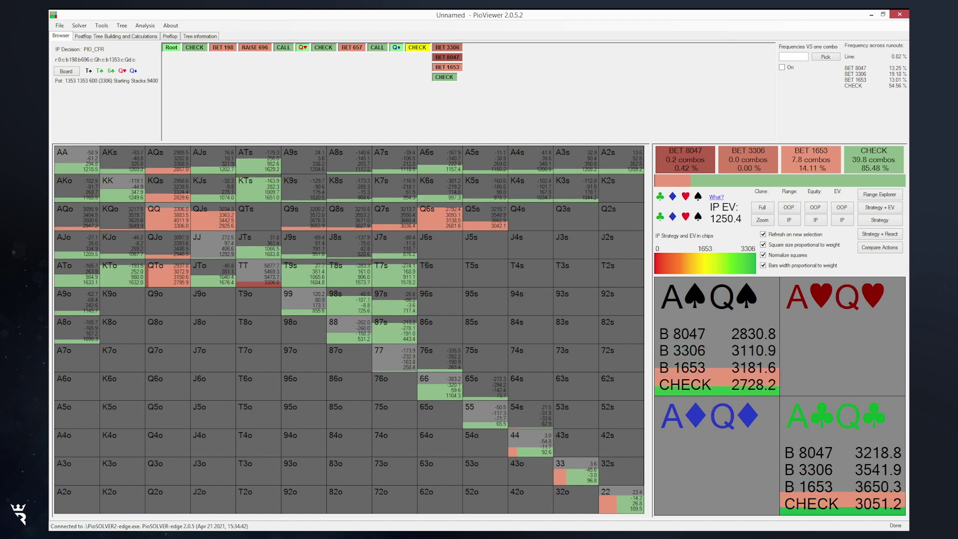